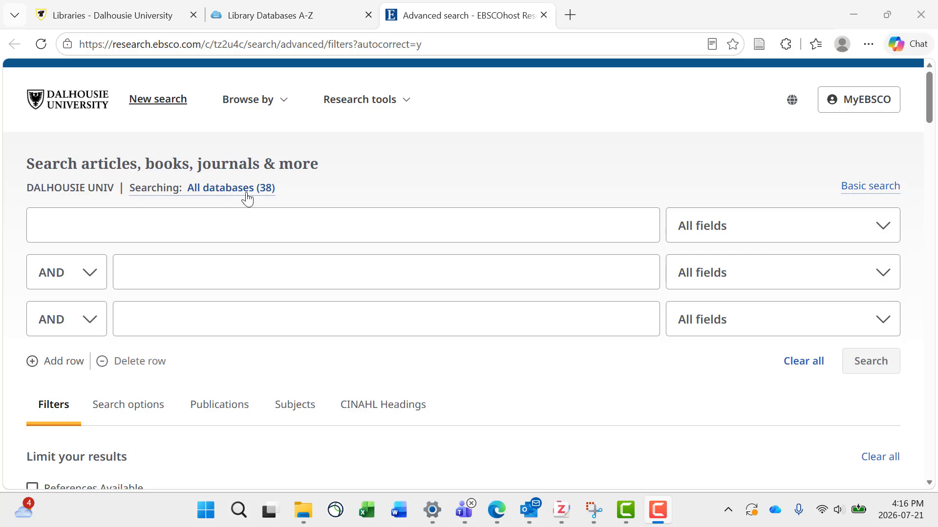
Limit the searched databases to Academic Search Premier, MLA International Bibliography, Film & Television Literature Index with Full Text and Gender Studies Database.
click(247, 199)
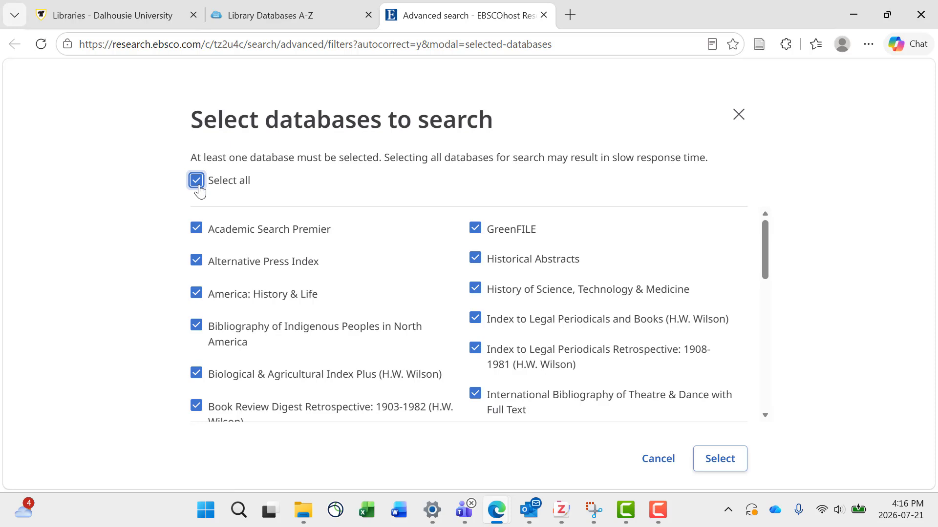
click(198, 185)
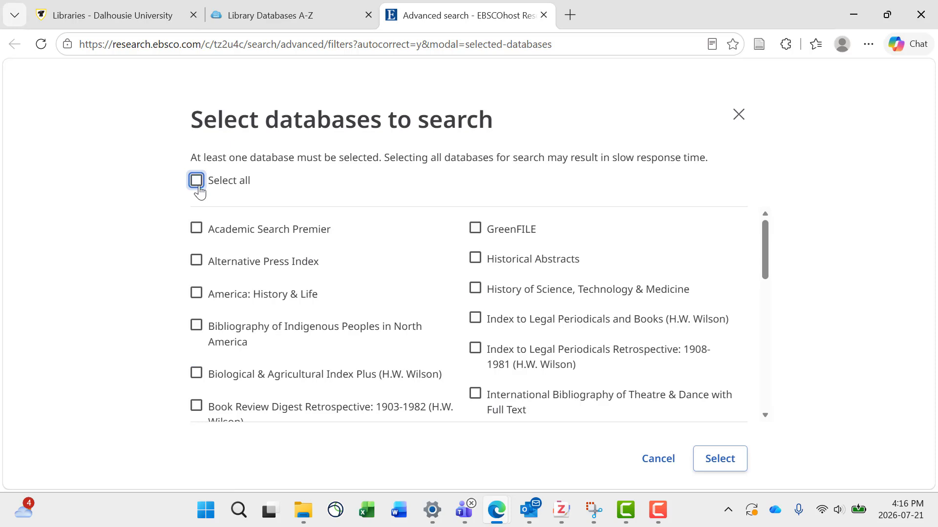
click(196, 233)
scroll(457, 296, down, 5)
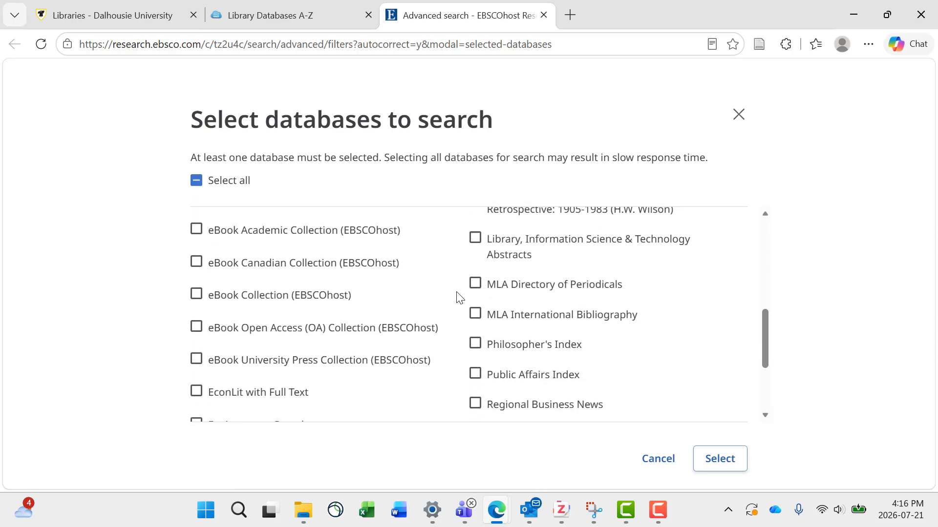
click(475, 314)
scroll(446, 364, down, 3)
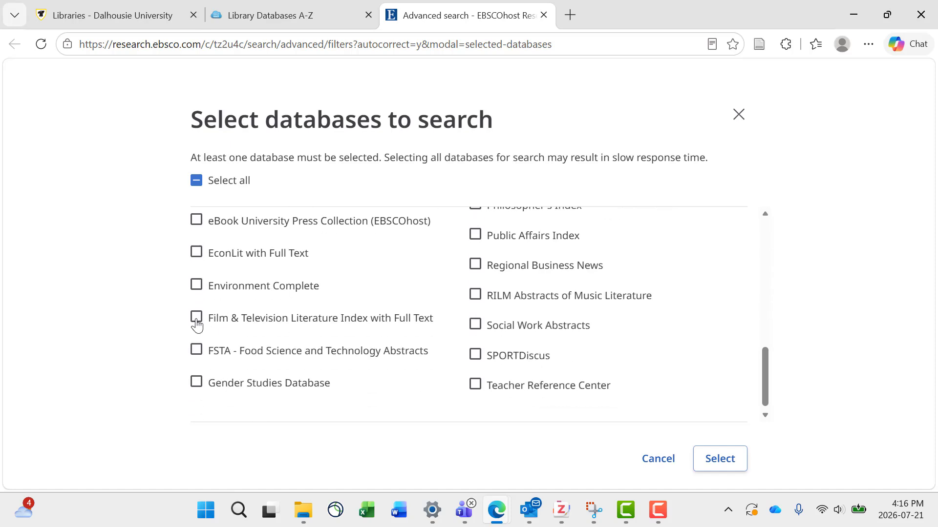
click(196, 318)
click(197, 383)
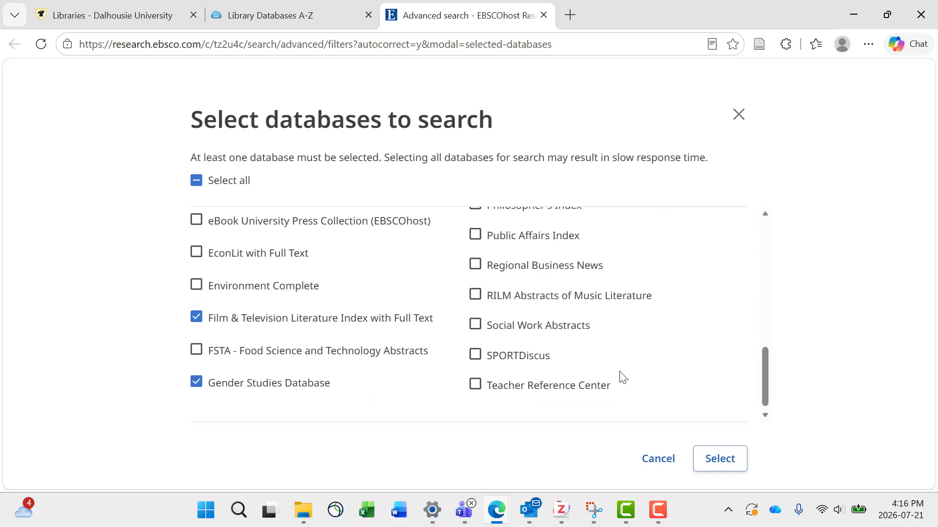
click(720, 473)
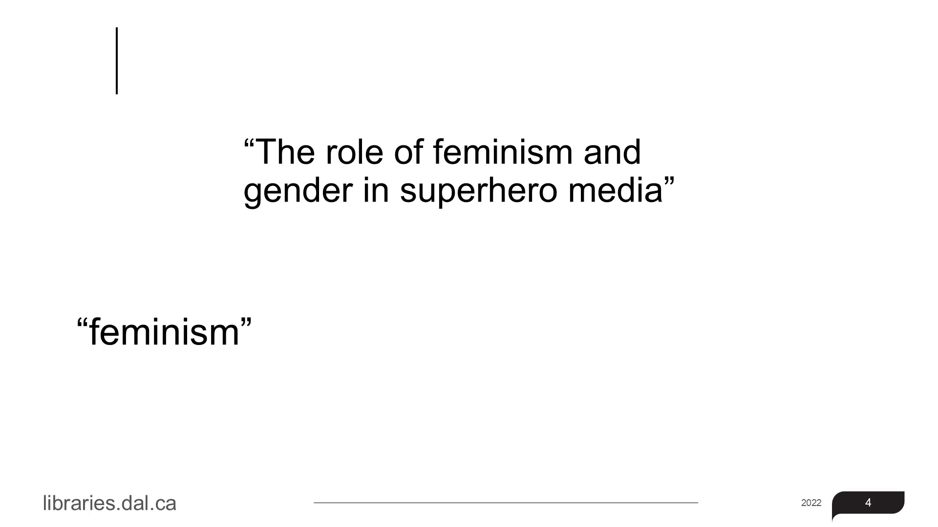
key(Right)
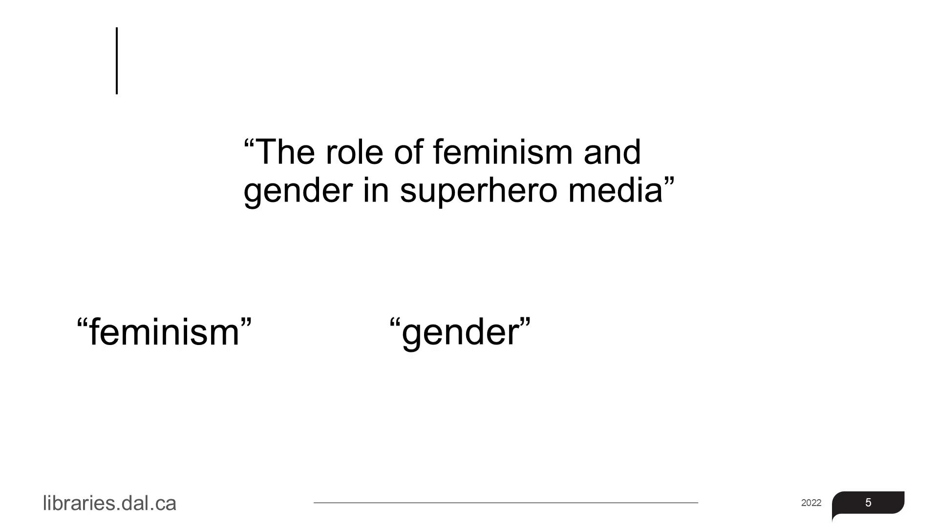
key(Right)
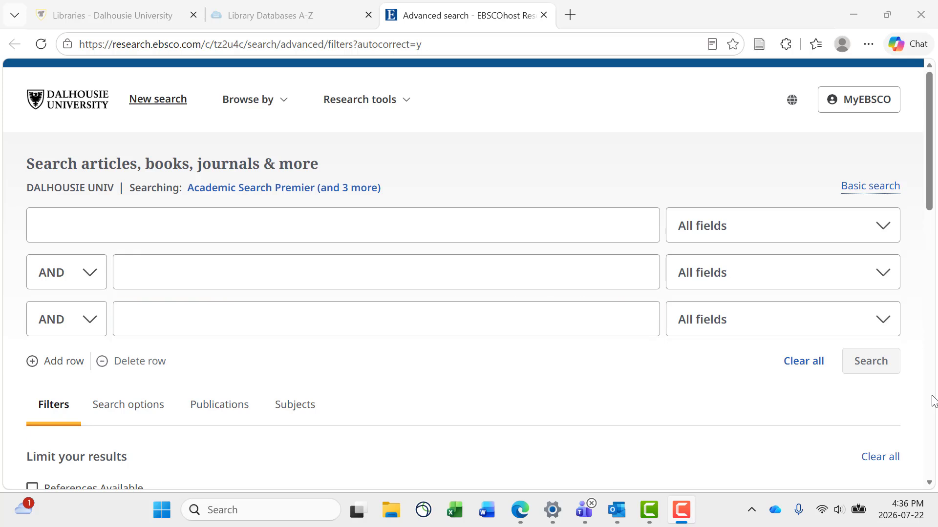
Enter feminism in the first search row and superhero in the second row, combined with AND.
click(523, 224)
text(femi)
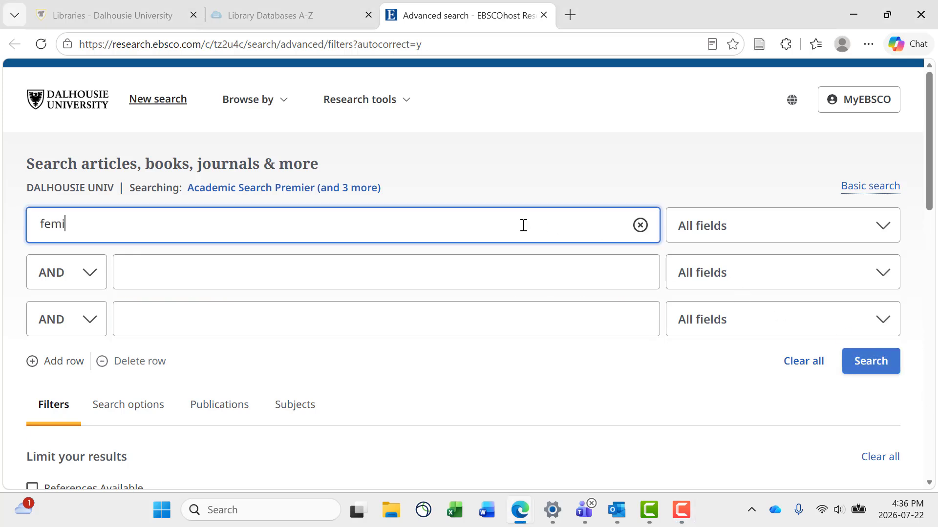
text(nism)
click(468, 269)
text(sup)
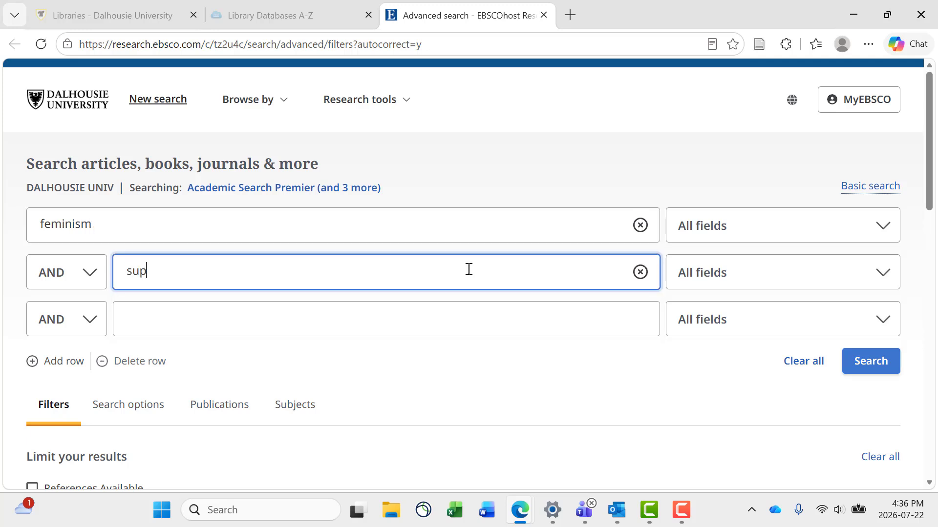
text(erhero)
click(864, 374)
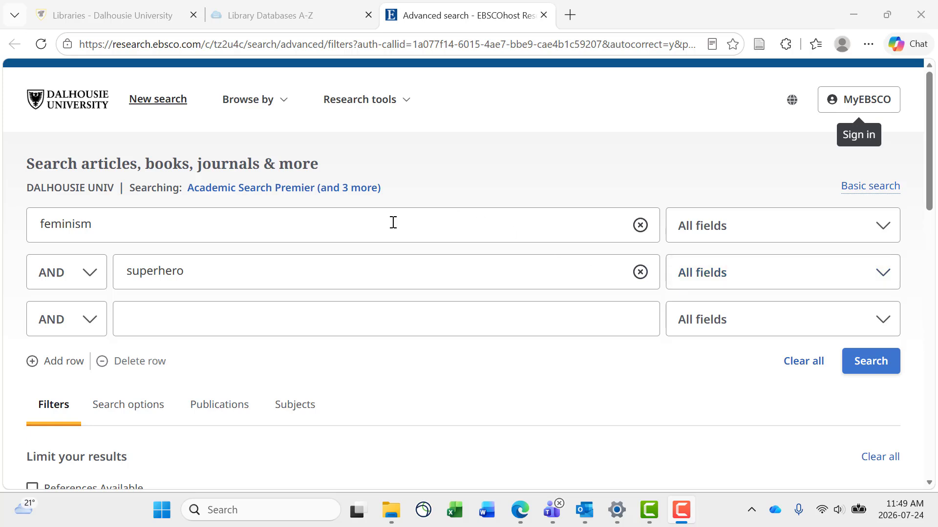
Truncate the two search terms to feminis* and superhero*.
click(387, 224)
key(BackSpace)
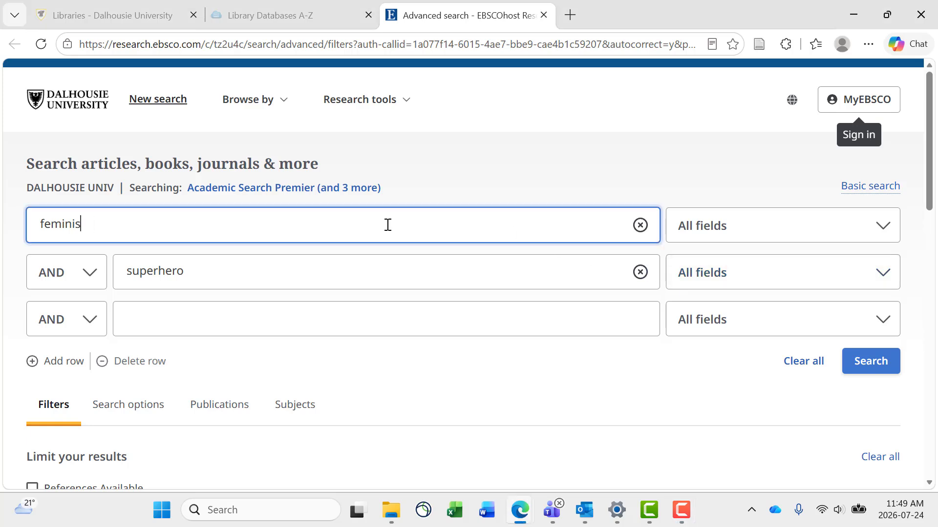
text(*)
click(368, 276)
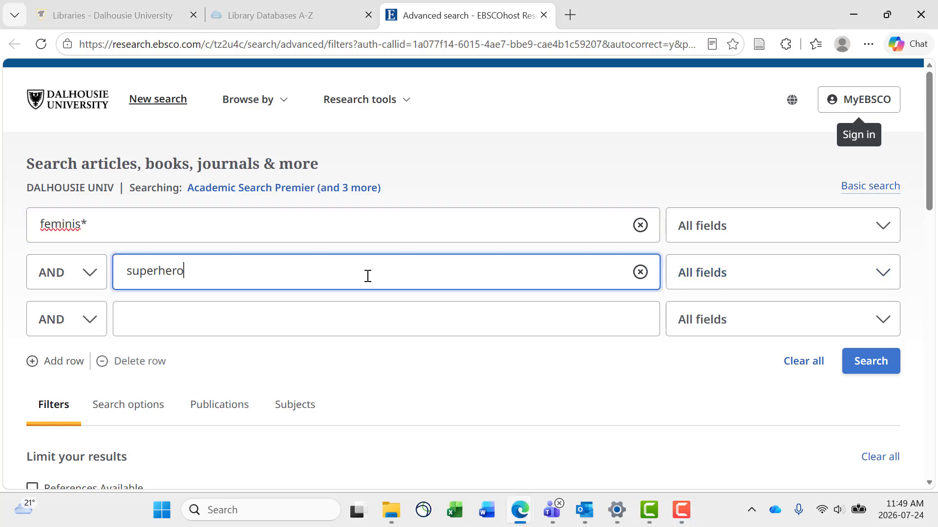
text(*)
click(916, 421)
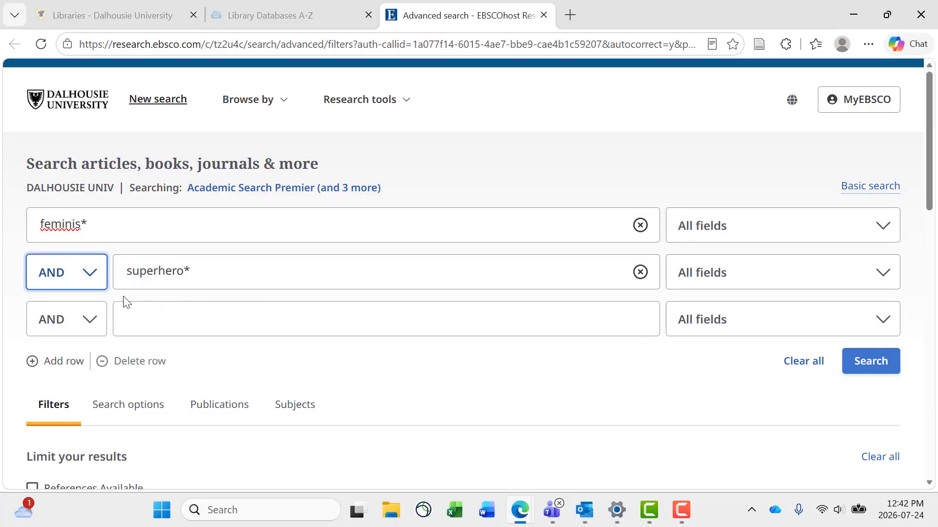
Broaden the first search row to feminis* OR gender.
click(88, 282)
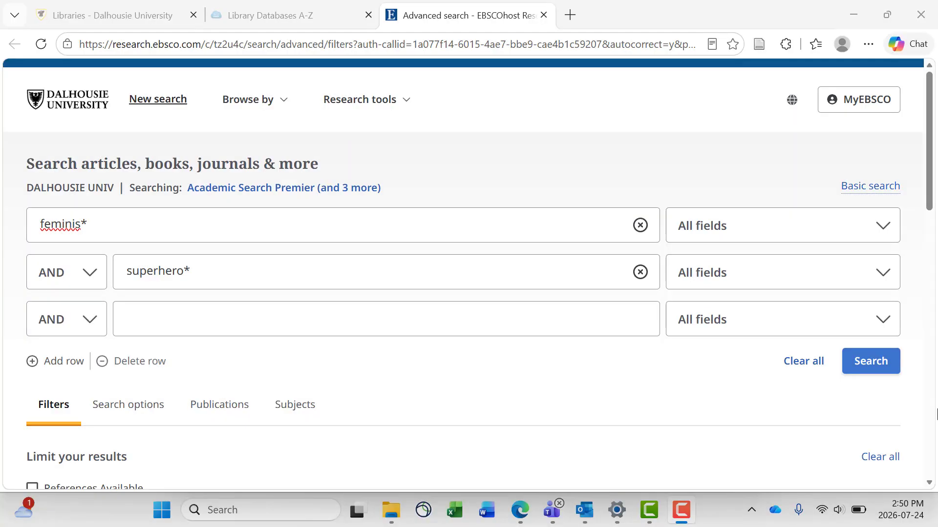
click(330, 226)
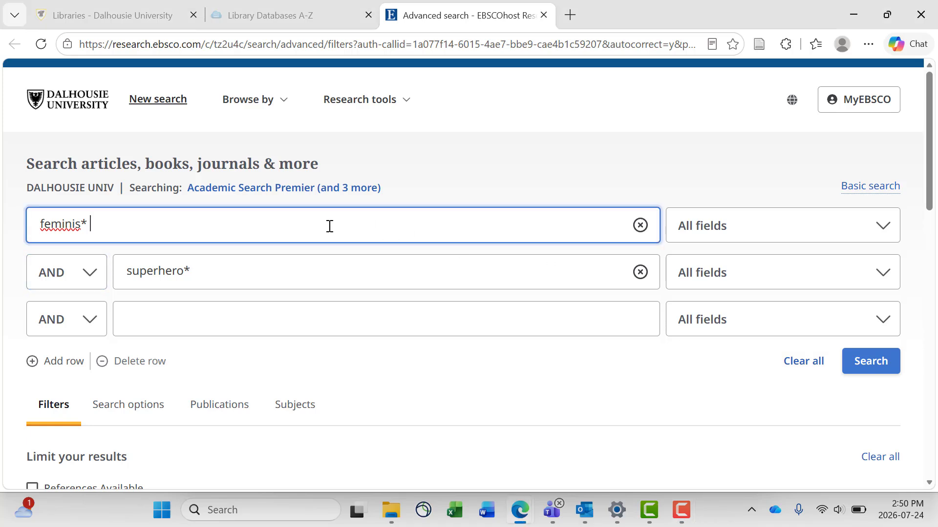
text(OR gender)
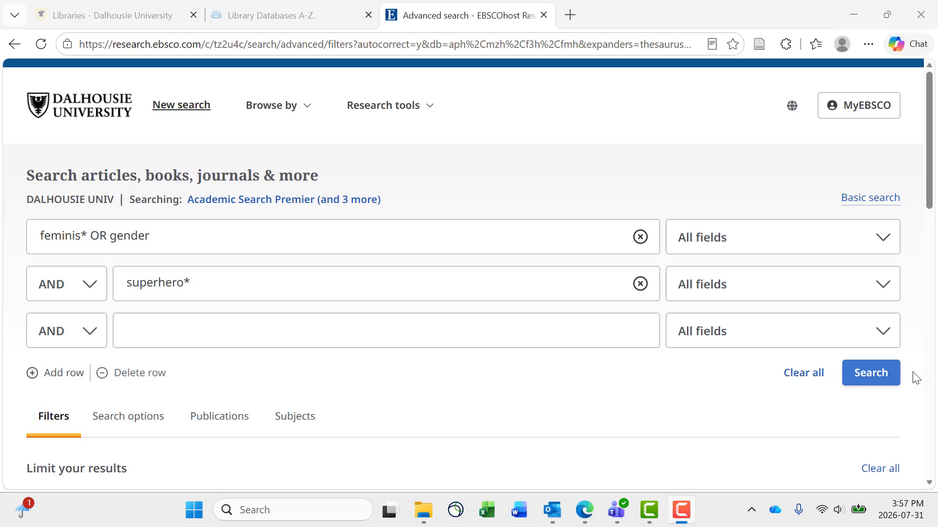
Examine the general result limiters and the filters specific to Academic Search Premier.
scroll(913, 377, down, 3)
scroll(913, 377, down, 3)
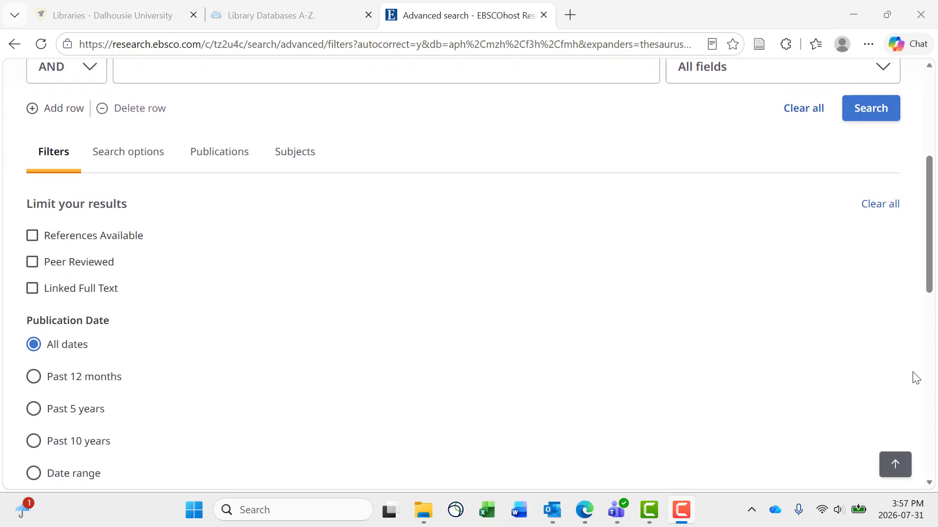
scroll(915, 377, down, 4)
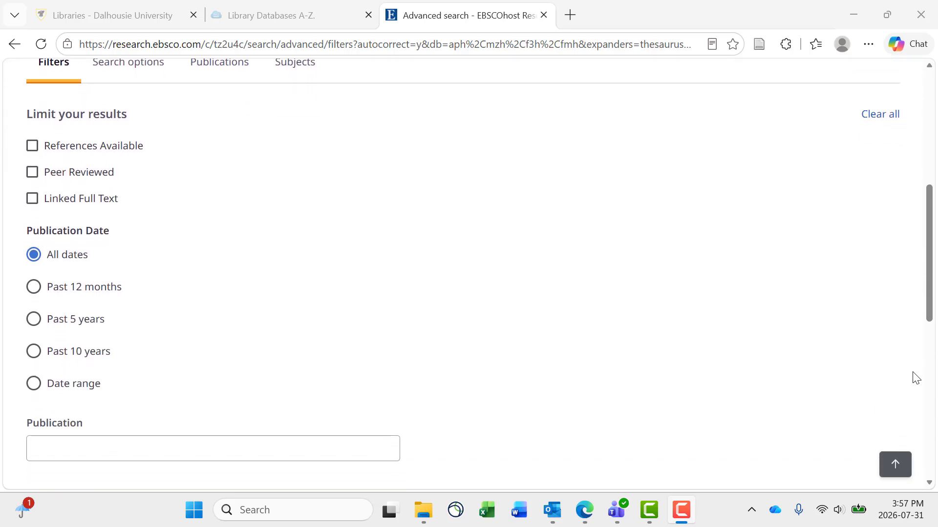
scroll(913, 377, down, 3)
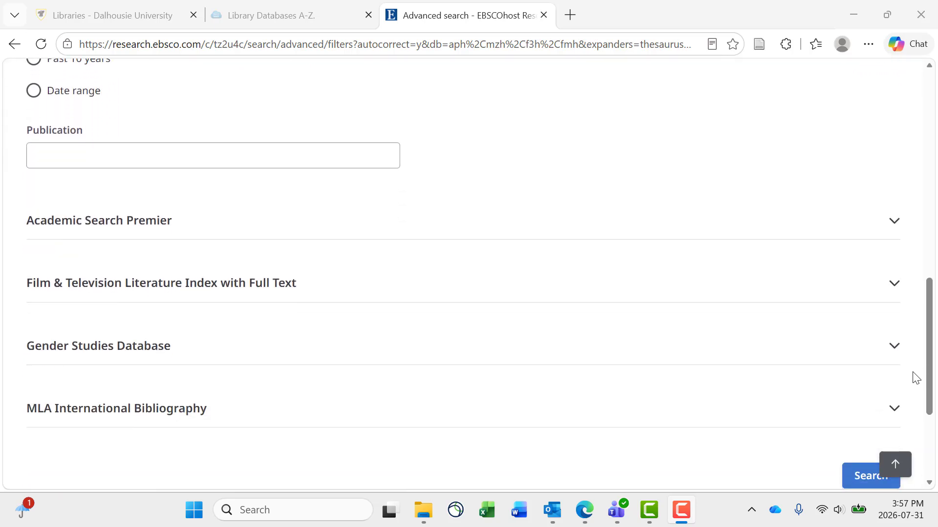
click(895, 166)
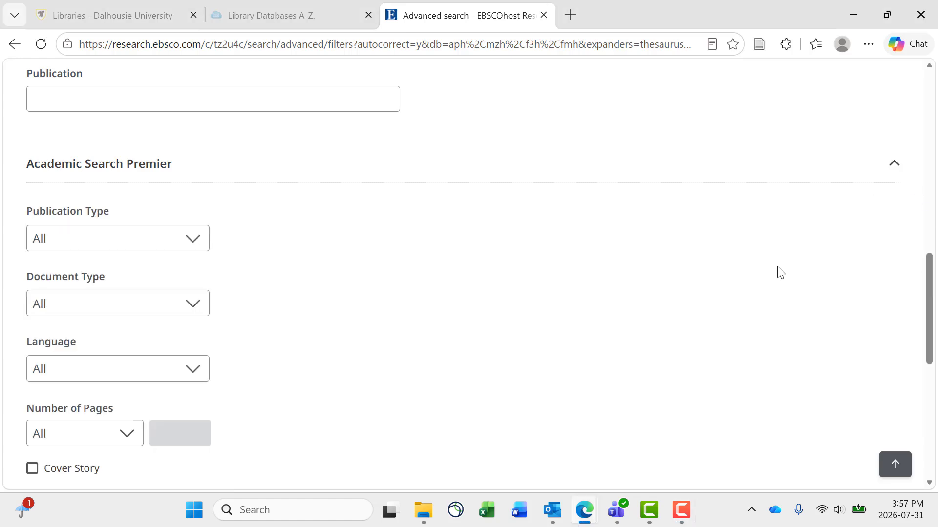
scroll(778, 270, down, 1)
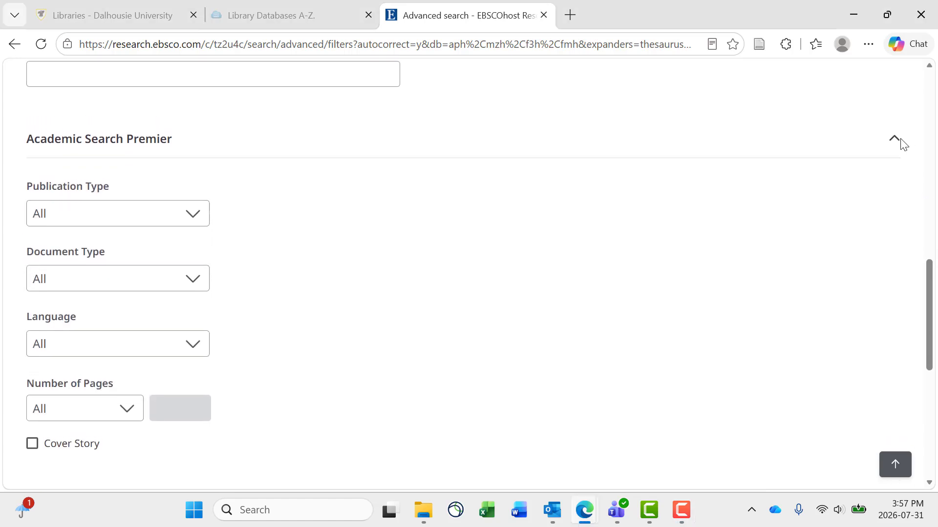
click(895, 140)
Review the filters specific to MLA International Bibliography, collapse them and return to the search rows.
click(895, 328)
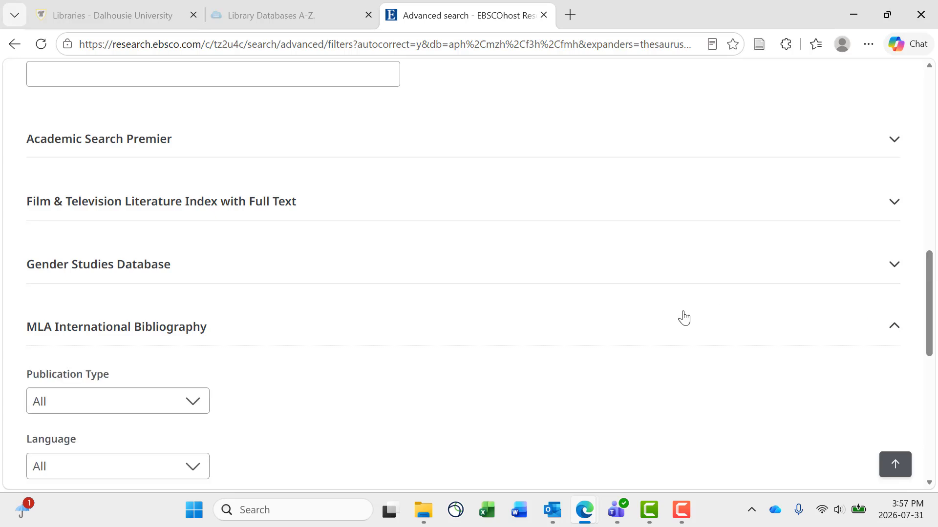
scroll(684, 318, down, 6)
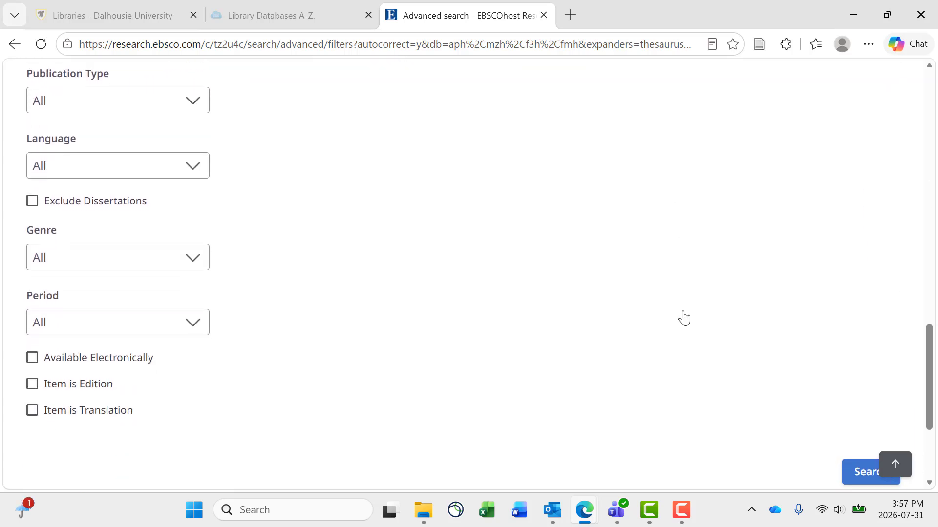
scroll(684, 318, up, 4)
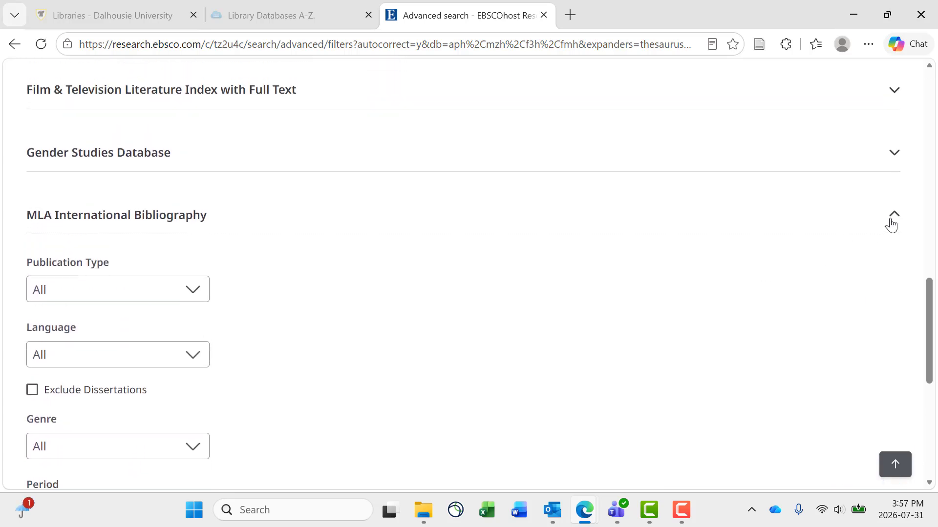
click(891, 225)
scroll(740, 188, up, 3)
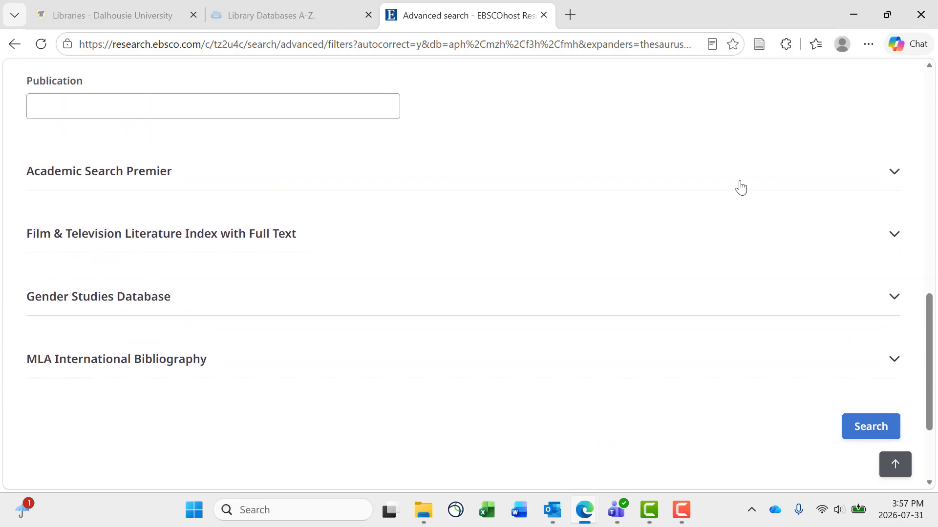
scroll(741, 187, up, 14)
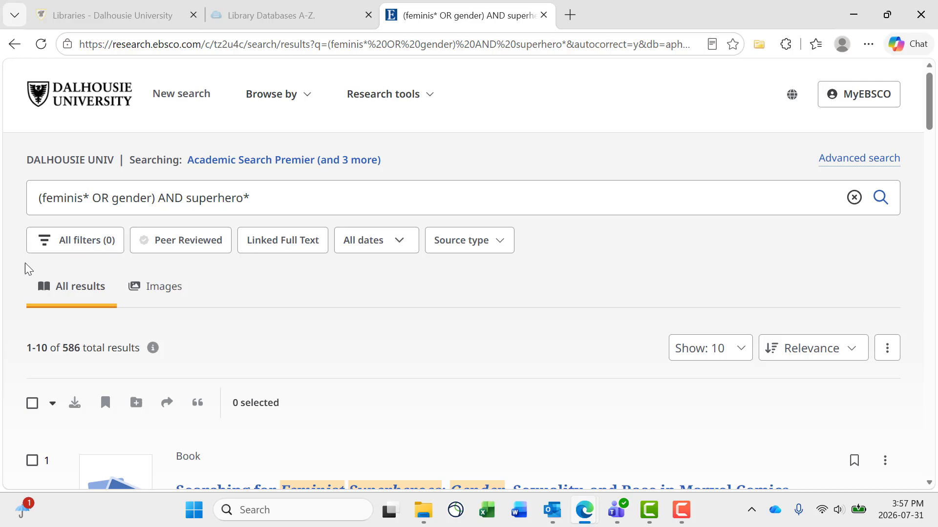
Look through all available filters for the search results and close them without applying any.
click(42, 252)
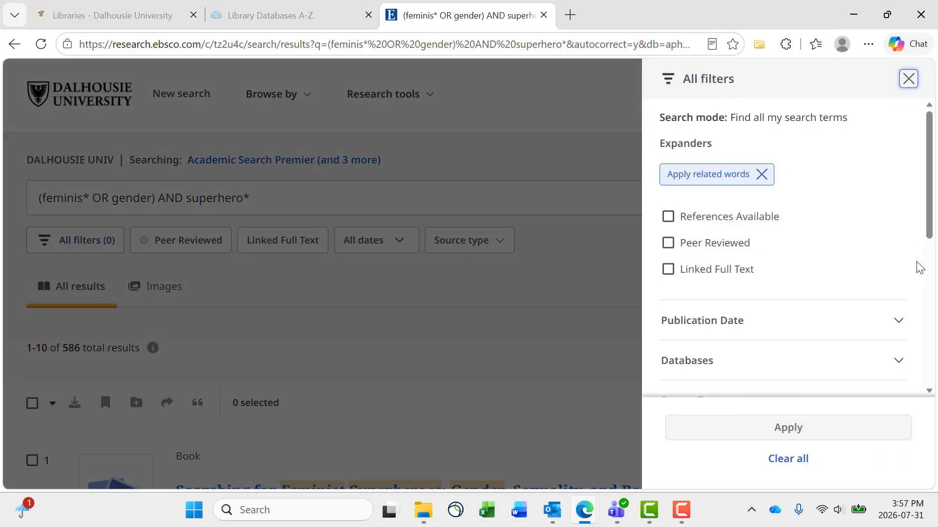
scroll(920, 268, down, 2)
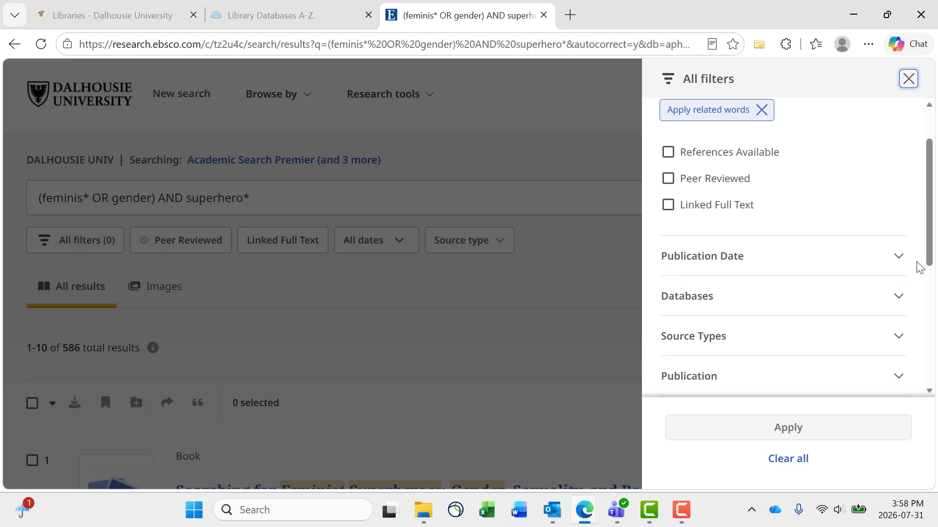
scroll(920, 268, down, 5)
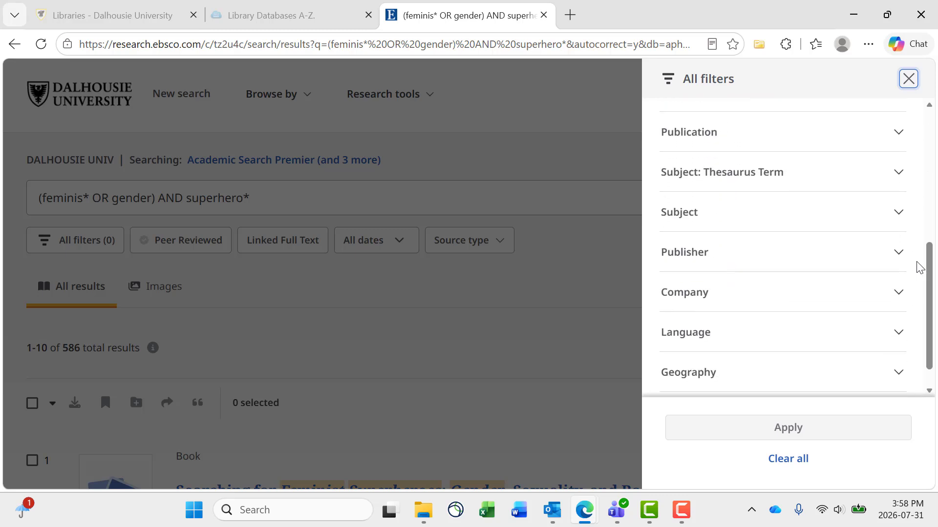
scroll(918, 266, up, 8)
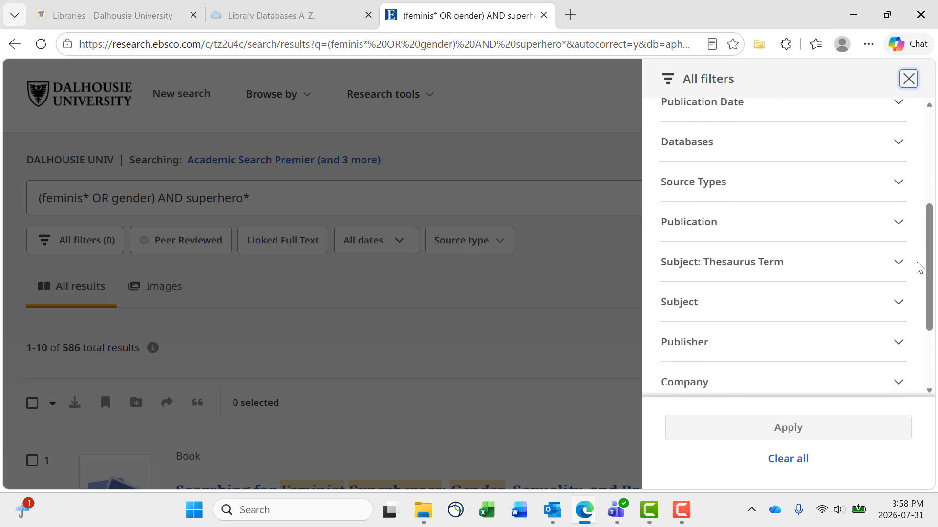
click(909, 75)
Browse the search results and show the access options for the article "Portrayals of the Shero".
scroll(901, 278, down, 2)
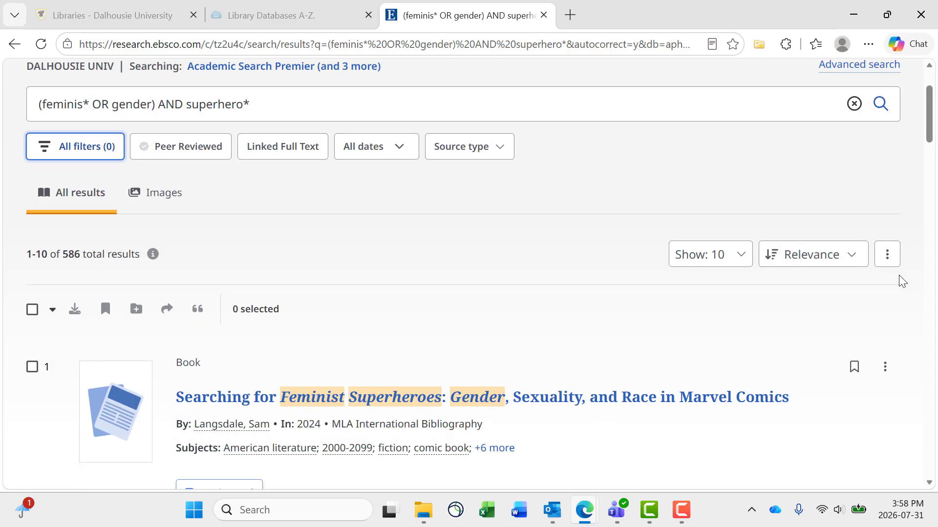
scroll(902, 282, down, 15)
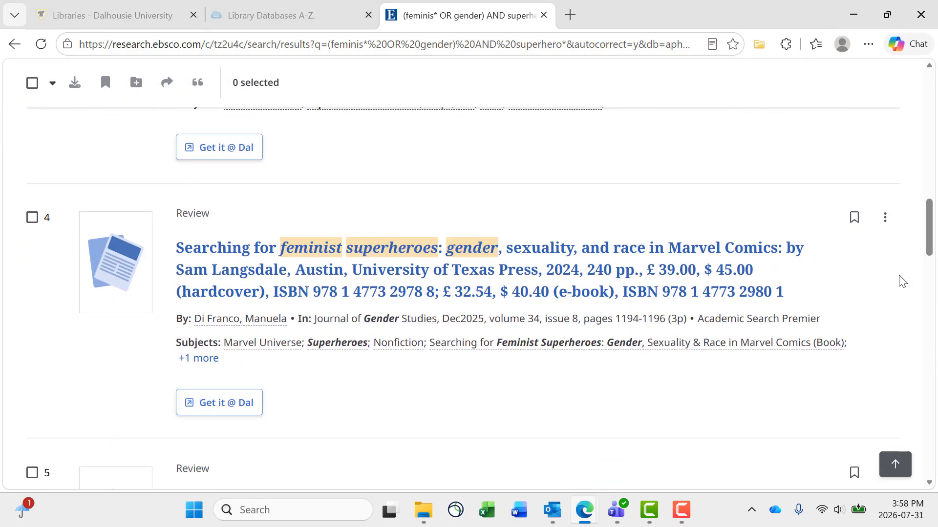
scroll(902, 282, down, 16)
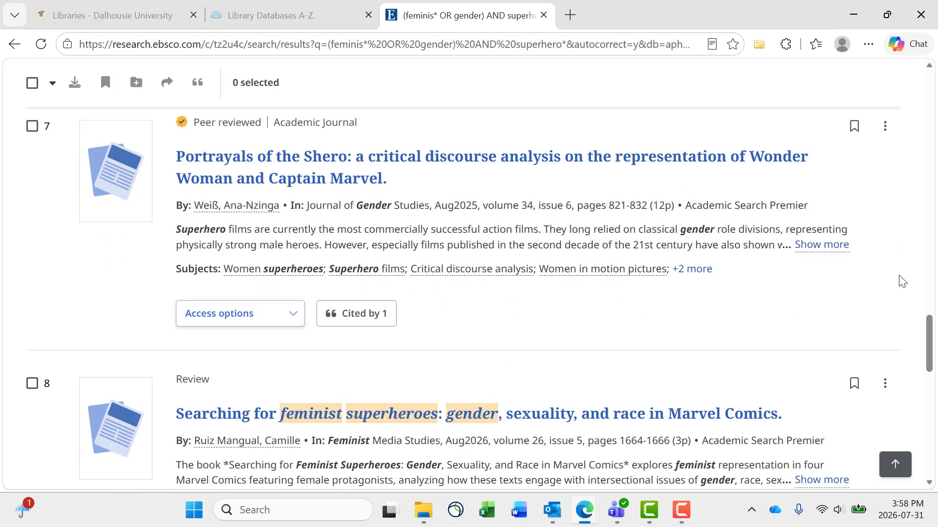
scroll(902, 281, up, 1)
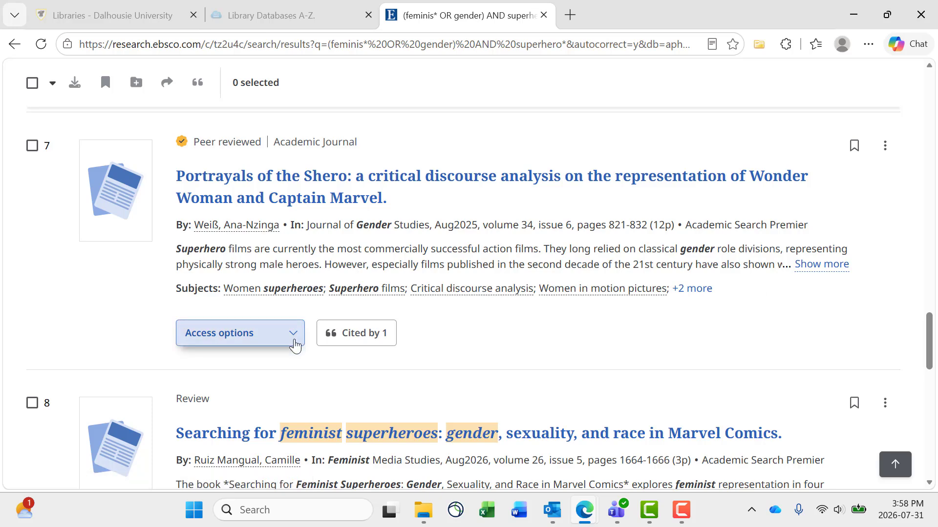
click(295, 346)
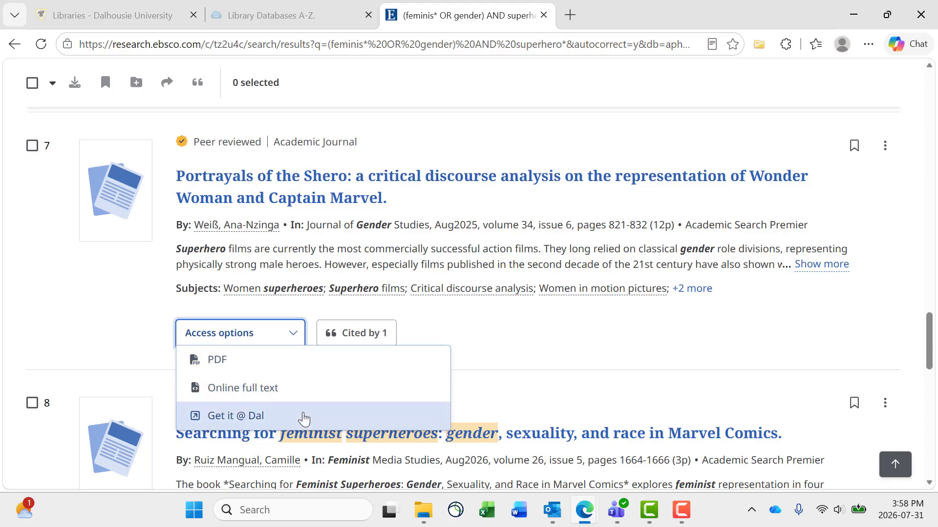